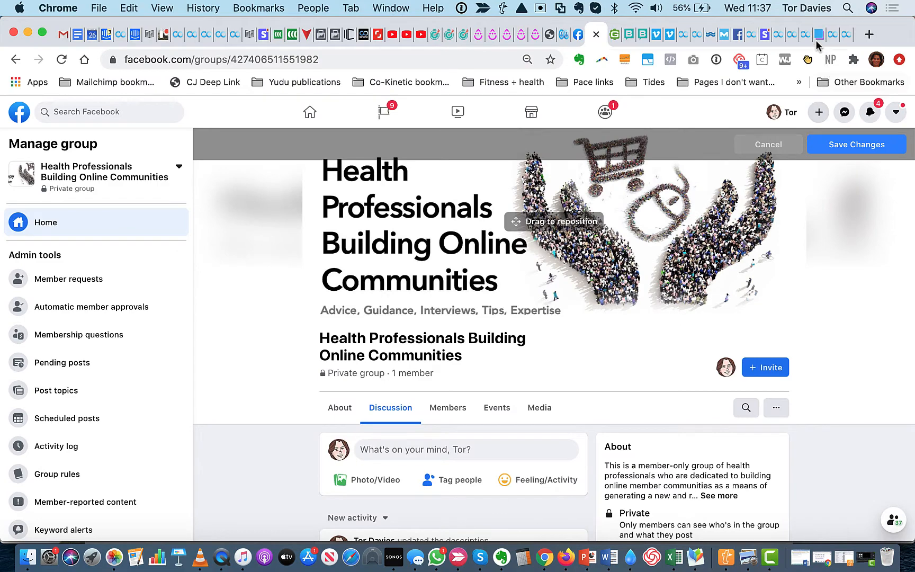
# Check the recommended Facebook group cover size in the Snappa article and the pixel dimensions of Test Example.png in Preview
pyautogui.click(819, 34)
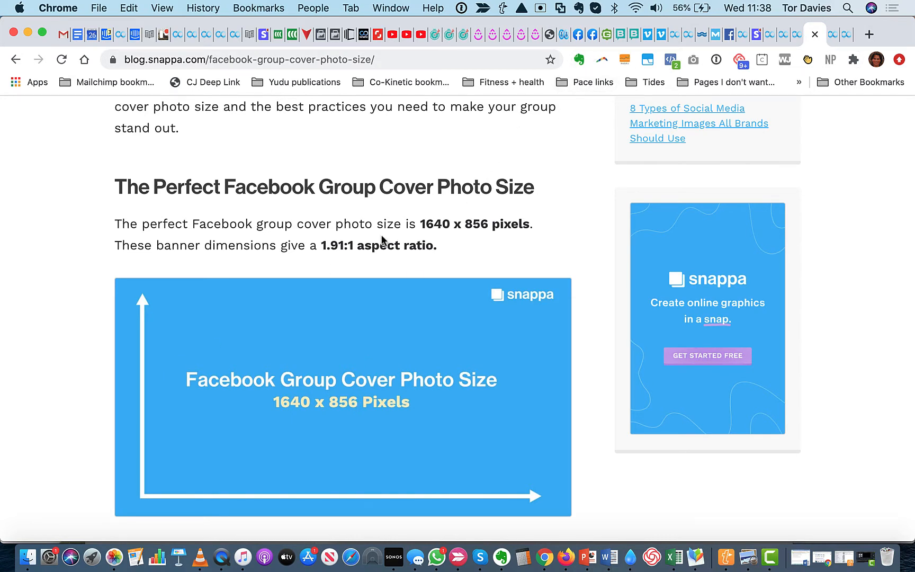
pyautogui.click(28, 557)
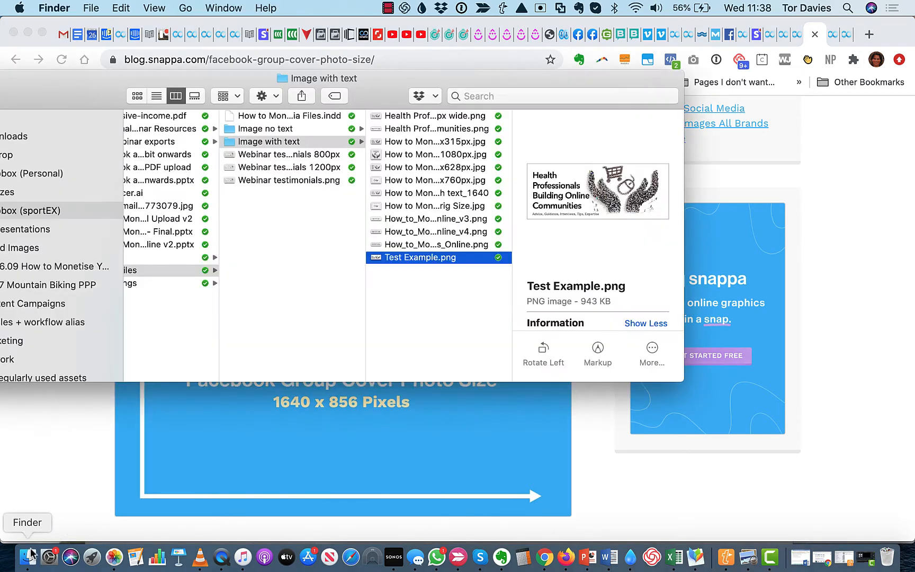
pyautogui.doubleClick(429, 258)
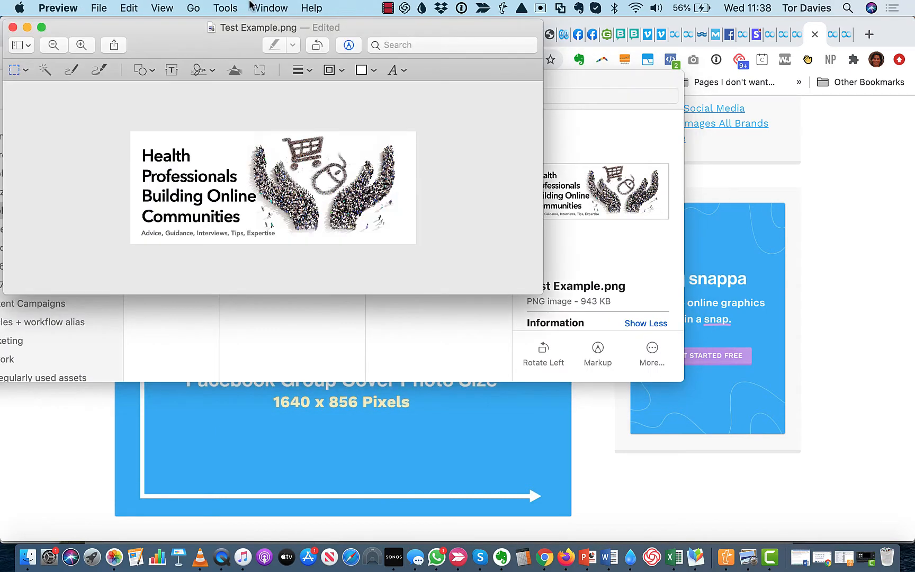
pyautogui.click(231, 8)
pyautogui.click(242, 74)
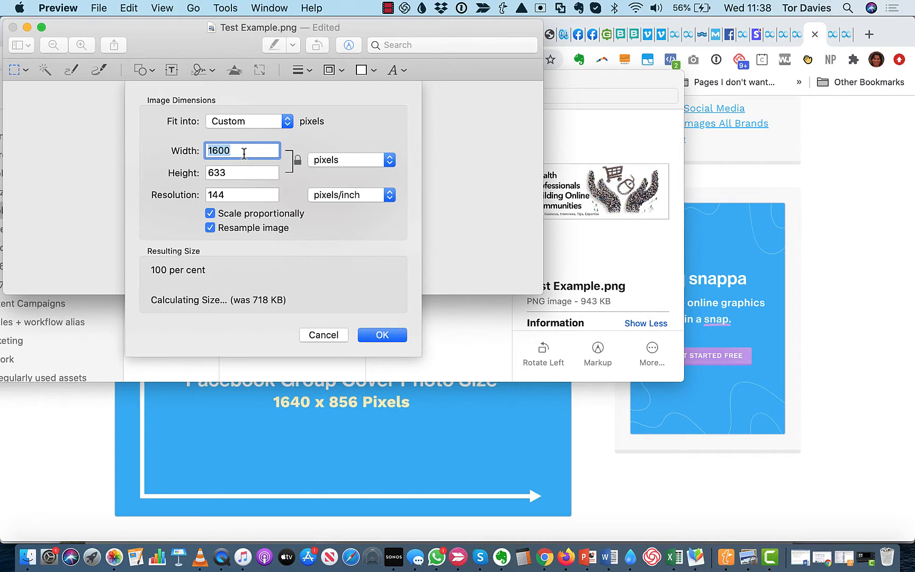
pyautogui.click(332, 335)
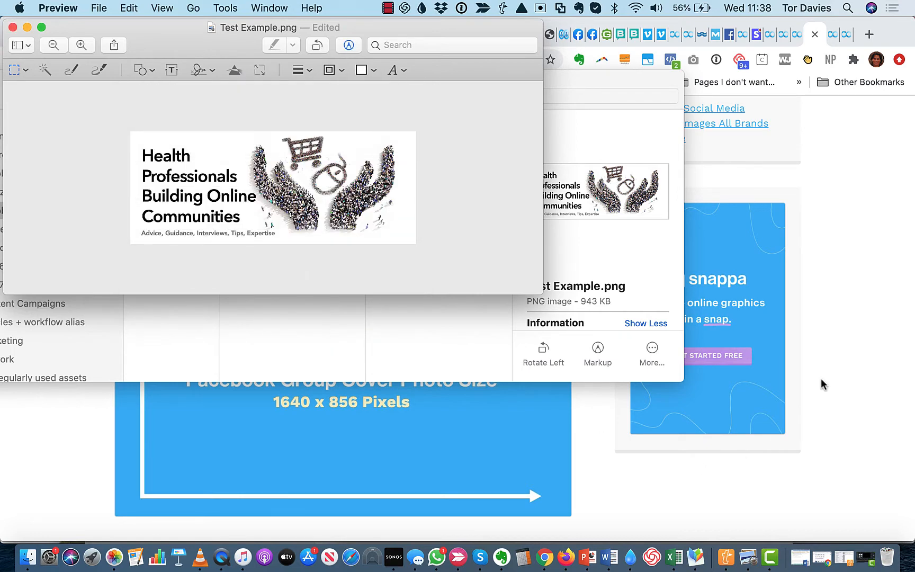
pyautogui.click(12, 27)
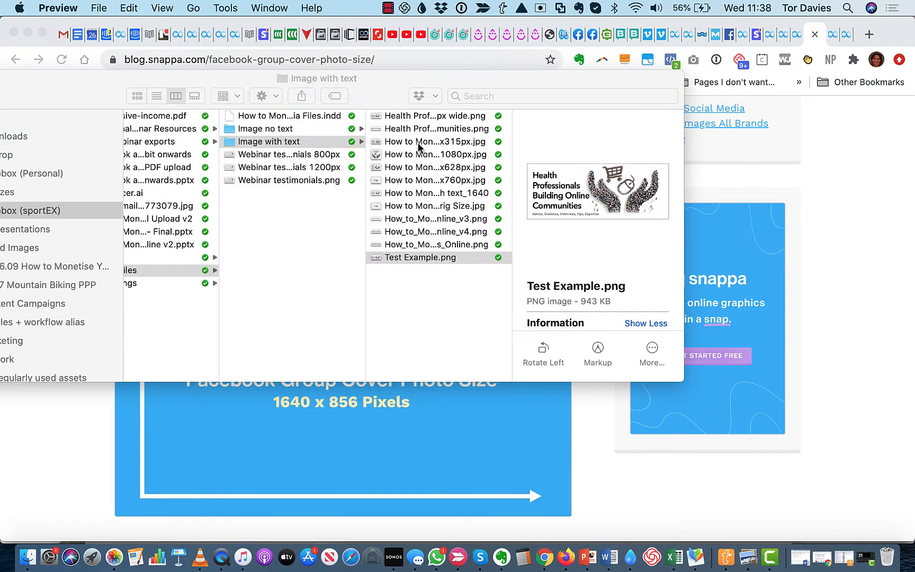
pyautogui.click(904, 271)
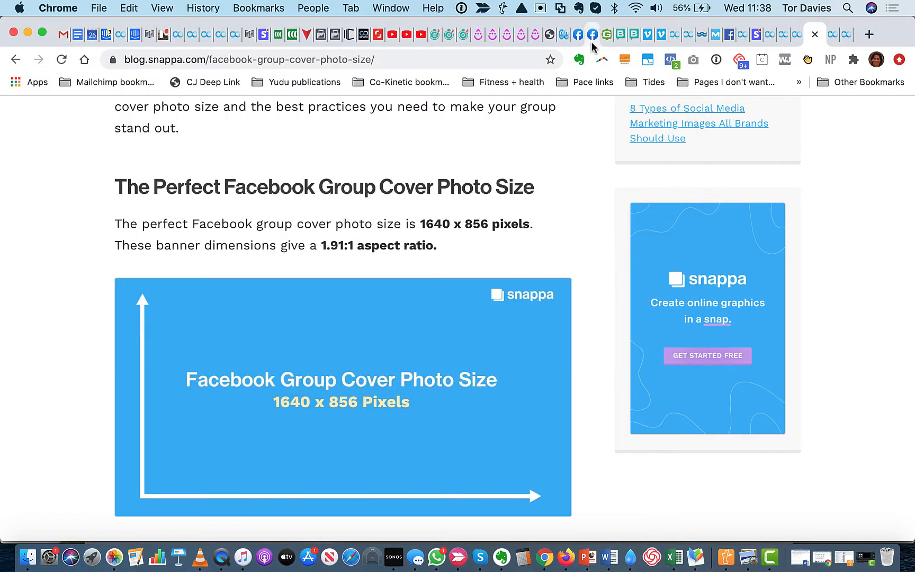
# Return to the Facebook group, shift the cover photo slightly downwards within its frame, and save the changes
pyautogui.click(592, 43)
pyautogui.moveTo(606, 212)
pyautogui.mouseDown()
pyautogui.moveTo(606, 223)
pyautogui.moveTo(606, 199)
pyautogui.moveTo(607, 224)
pyautogui.mouseUp()
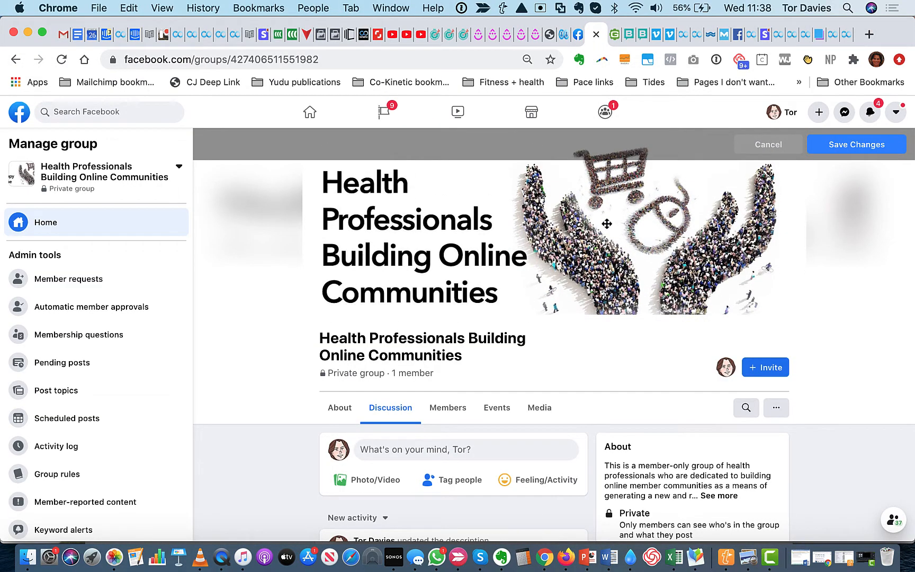
pyautogui.click(847, 146)
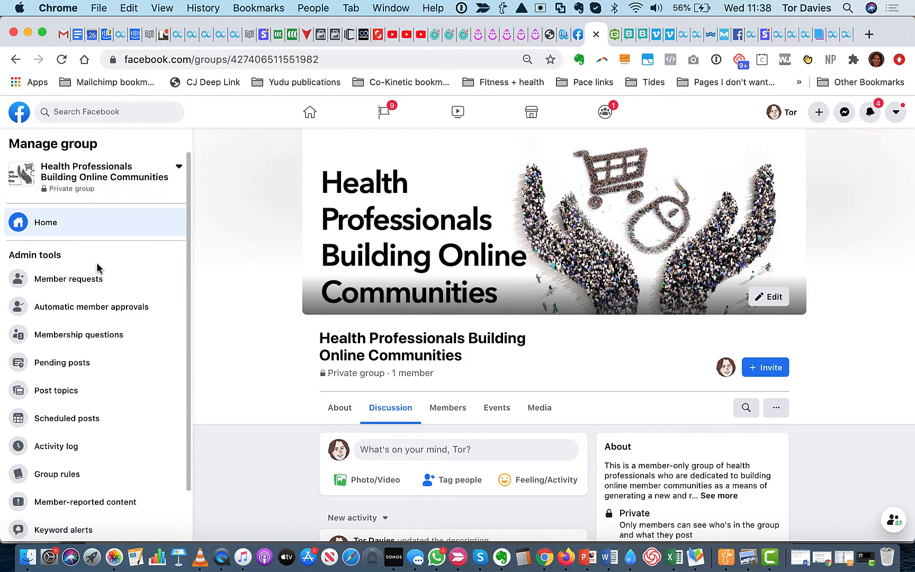
# Open the group's settings and review its name and description and its location options without editing them
pyautogui.scroll(-2, 106, 249)
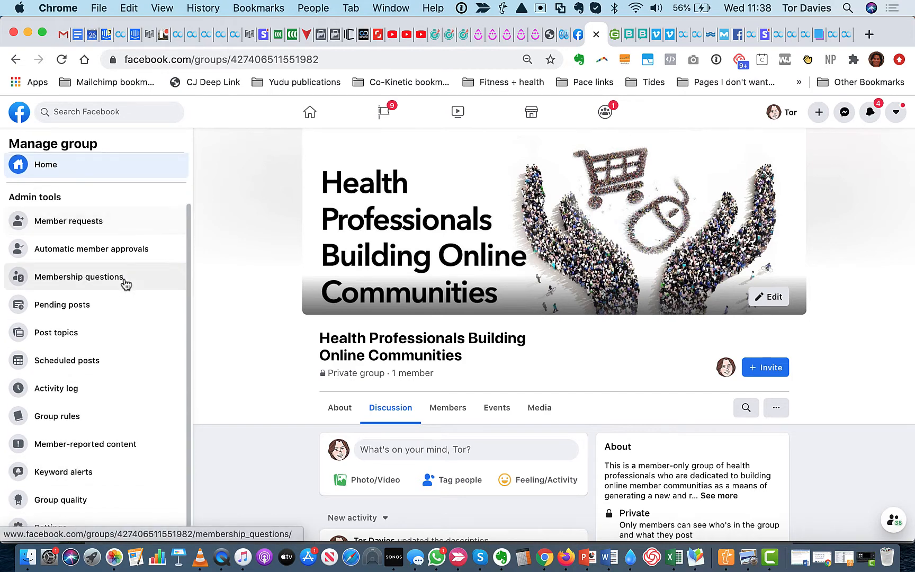
pyautogui.click(64, 529)
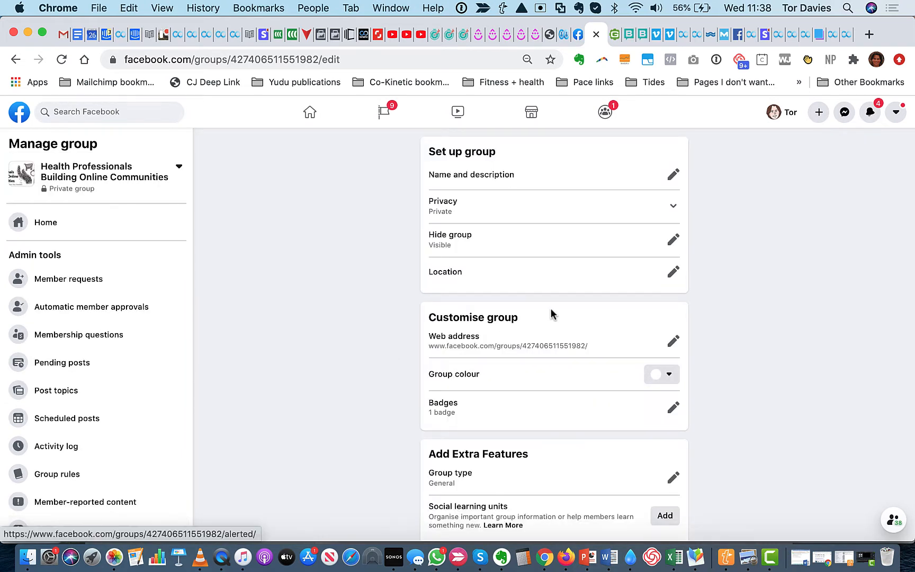
pyautogui.click(673, 175)
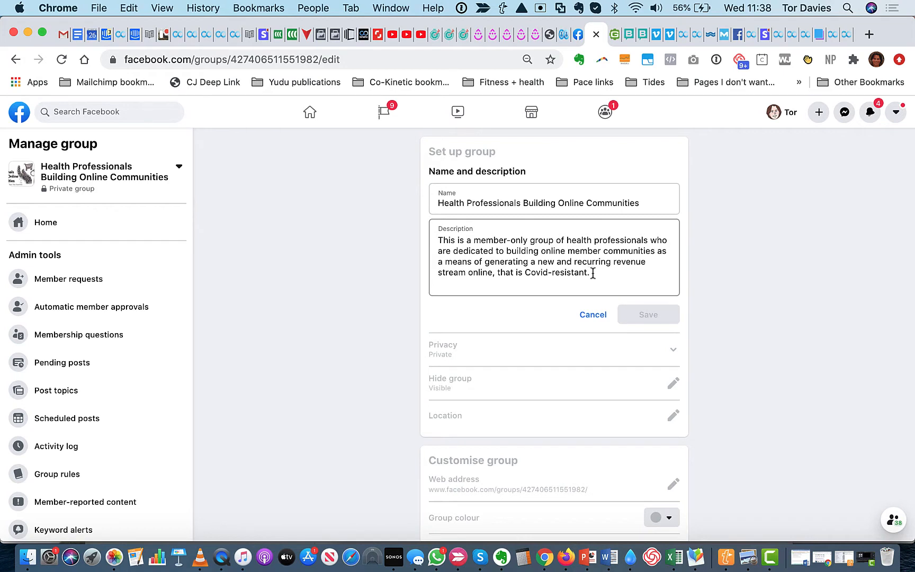
pyautogui.scroll(-1, 541, 298)
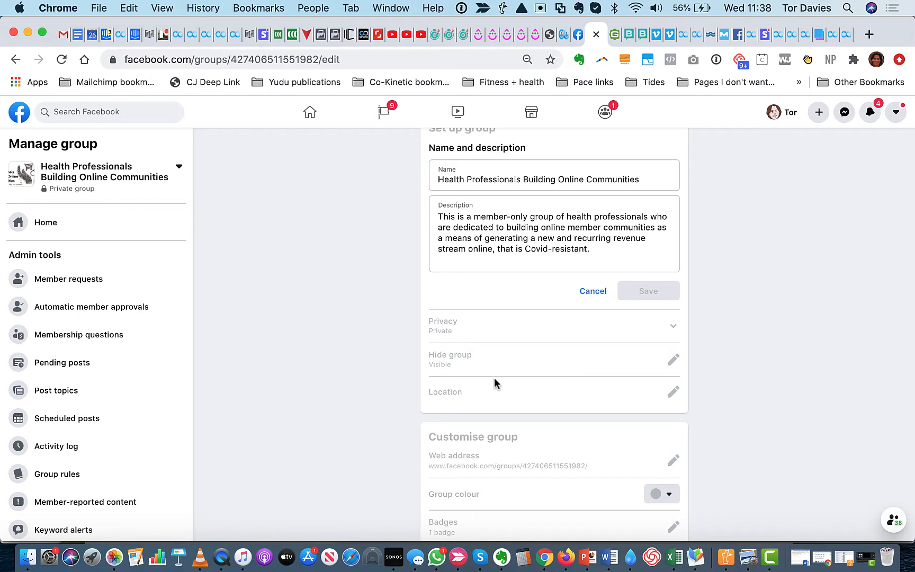
pyautogui.click(582, 291)
pyautogui.scroll(1, 448, 235)
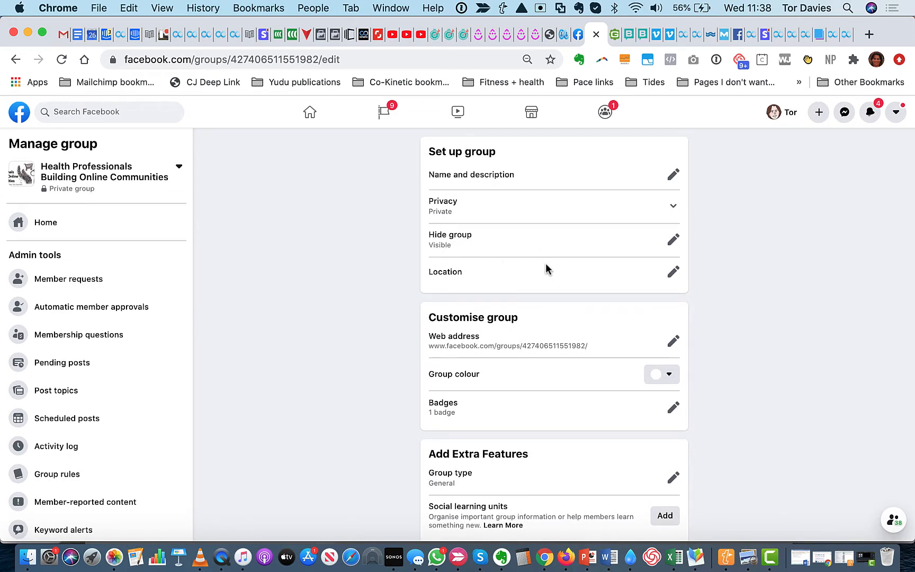
pyautogui.click(674, 274)
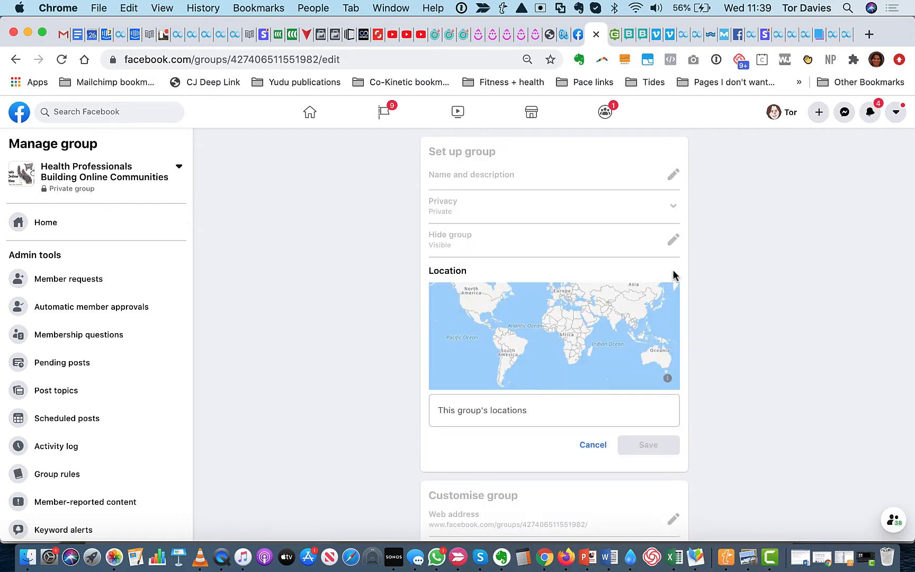
pyautogui.click(592, 444)
# Set the group's custom web address to healthprofessionalsbuildingonlinecommunities and save it
pyautogui.scroll(-1, 774, 413)
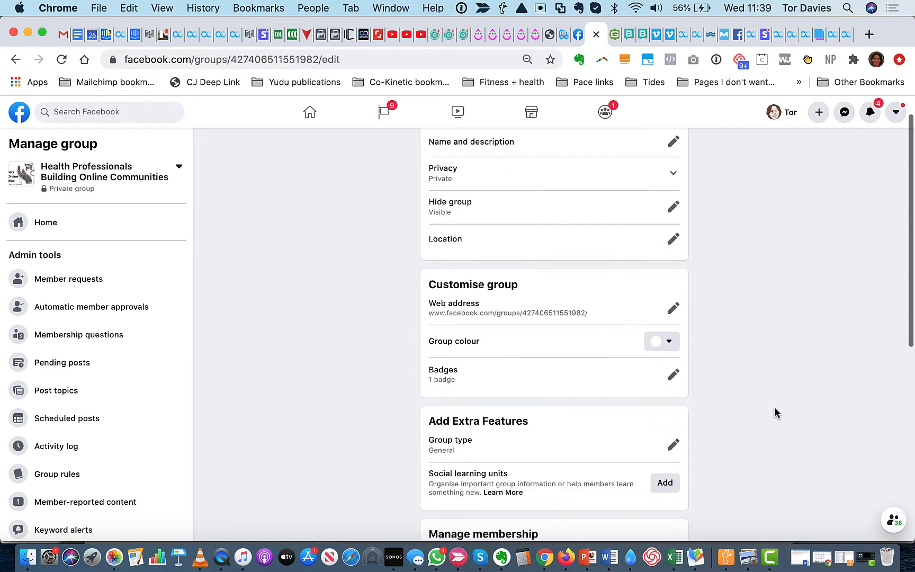
pyautogui.click(674, 312)
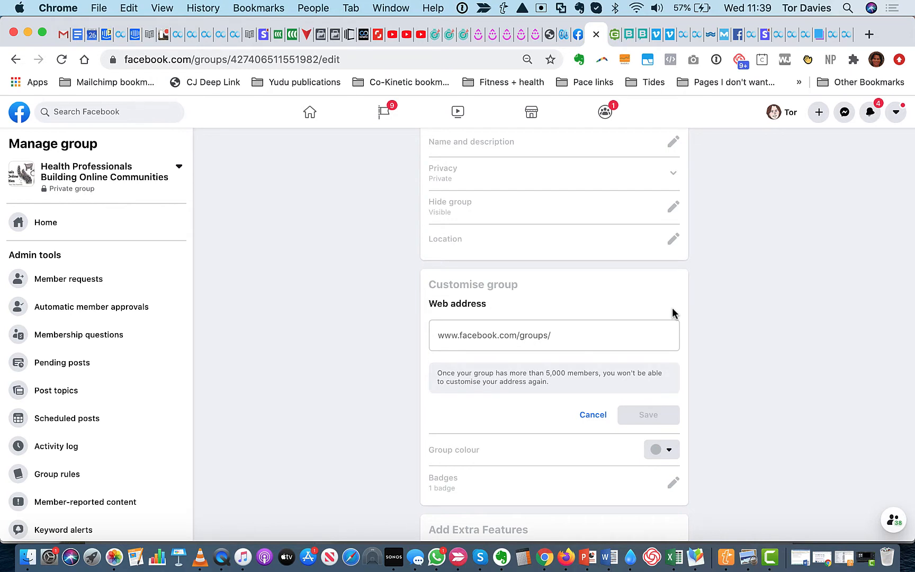
pyautogui.click(573, 340)
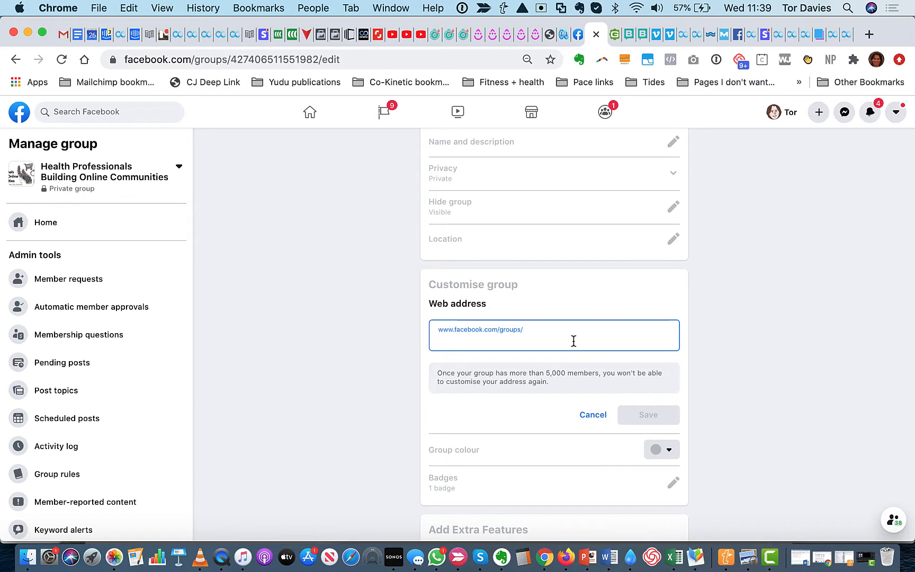
pyautogui.write('healthpro')
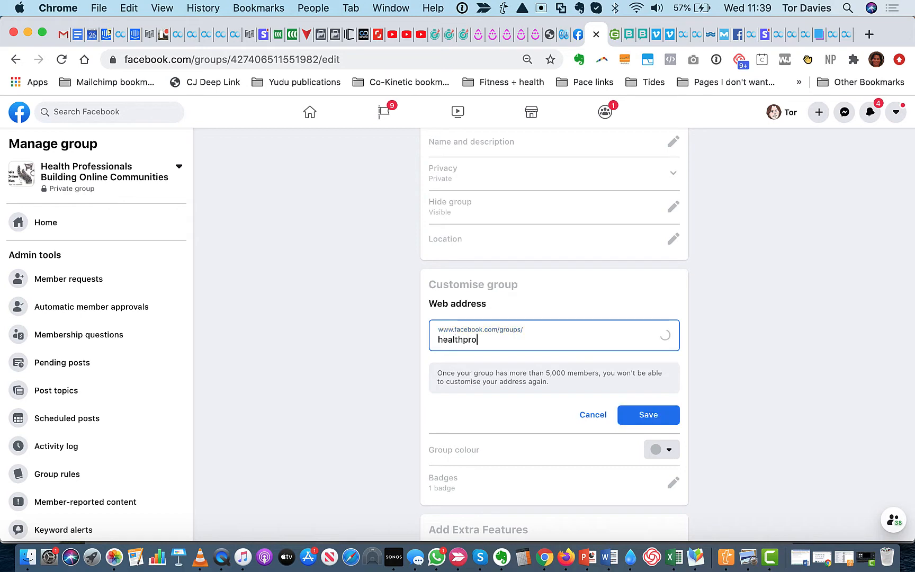
pyautogui.write('fsbuilding')
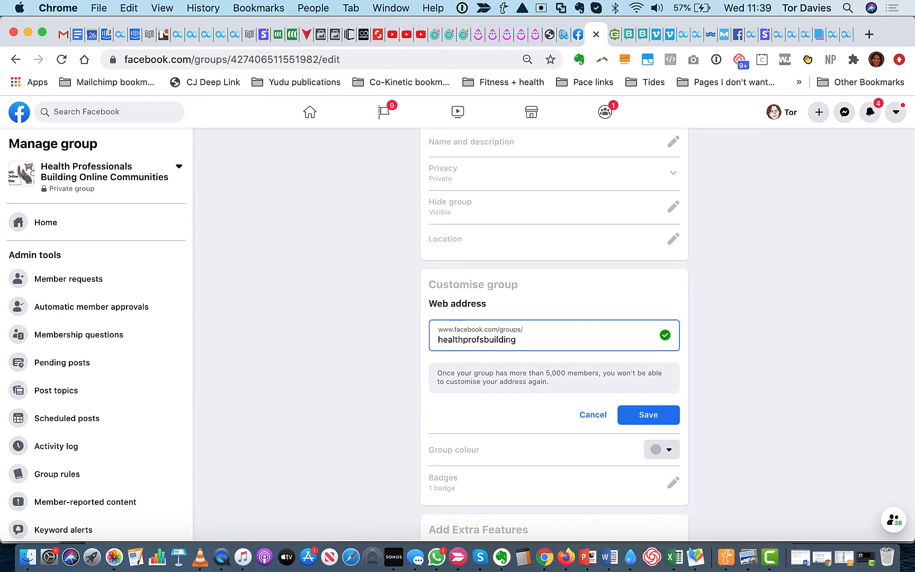
pyautogui.write('onlinecommunities')
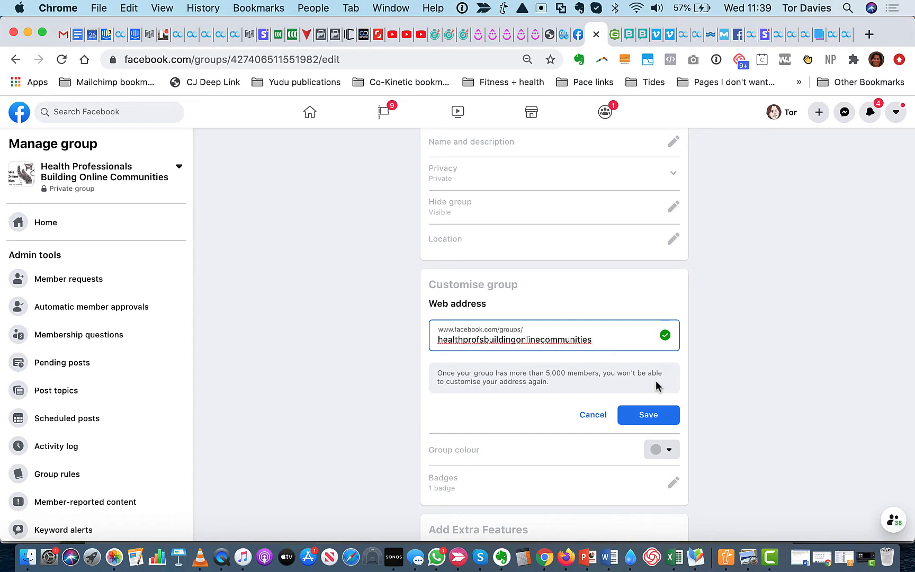
pyautogui.click(480, 344)
pyautogui.write('essionals')
pyautogui.press('Delete')
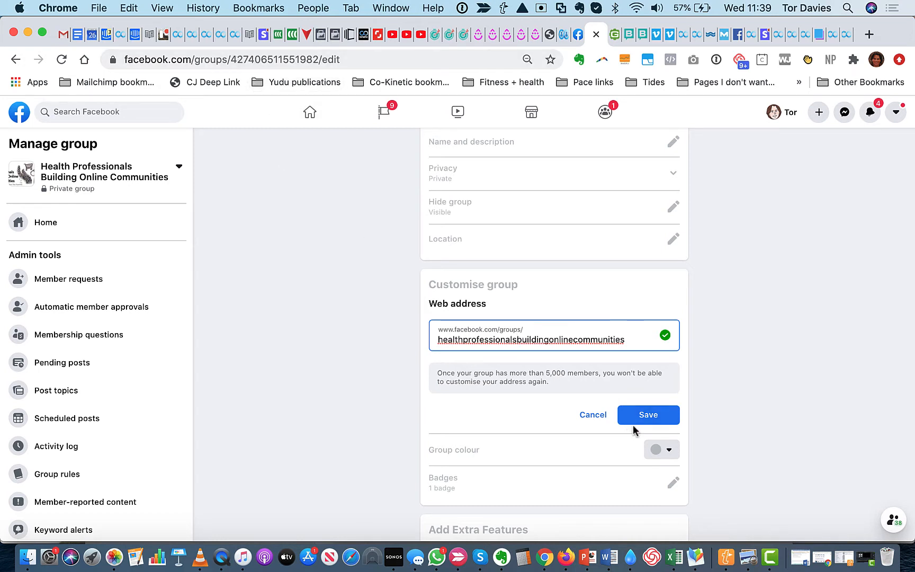
pyautogui.click(647, 418)
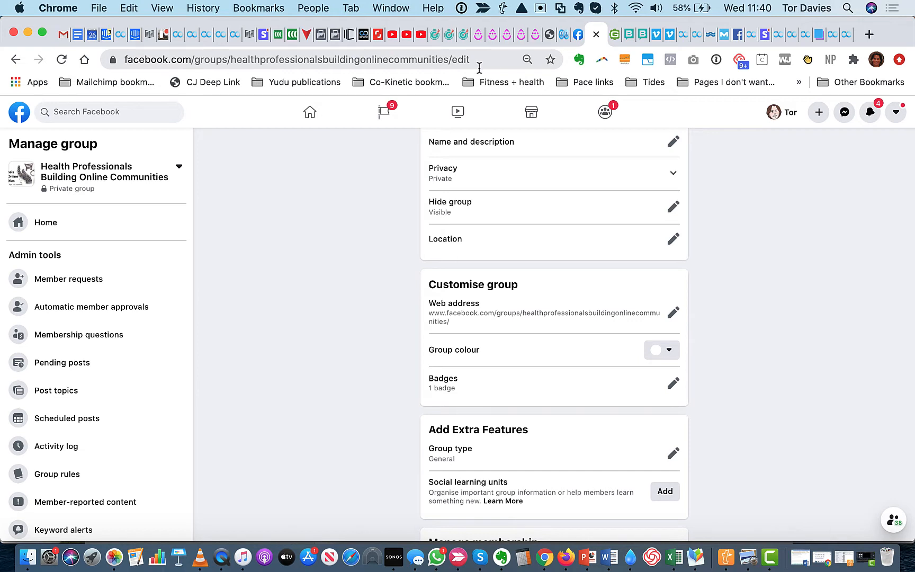
# Change the group colour to the crimson red swatch and save it
pyautogui.click(668, 355)
pyautogui.click(665, 406)
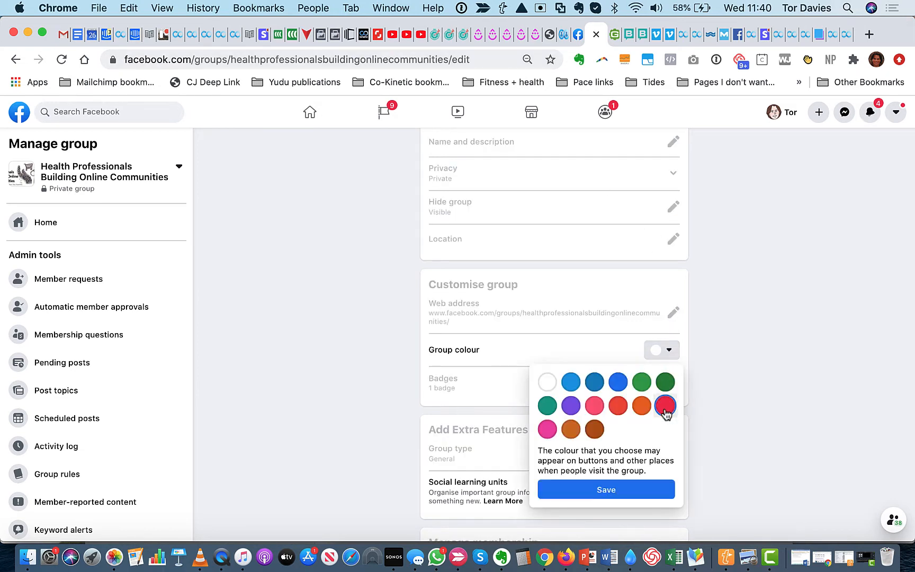
pyautogui.click(649, 490)
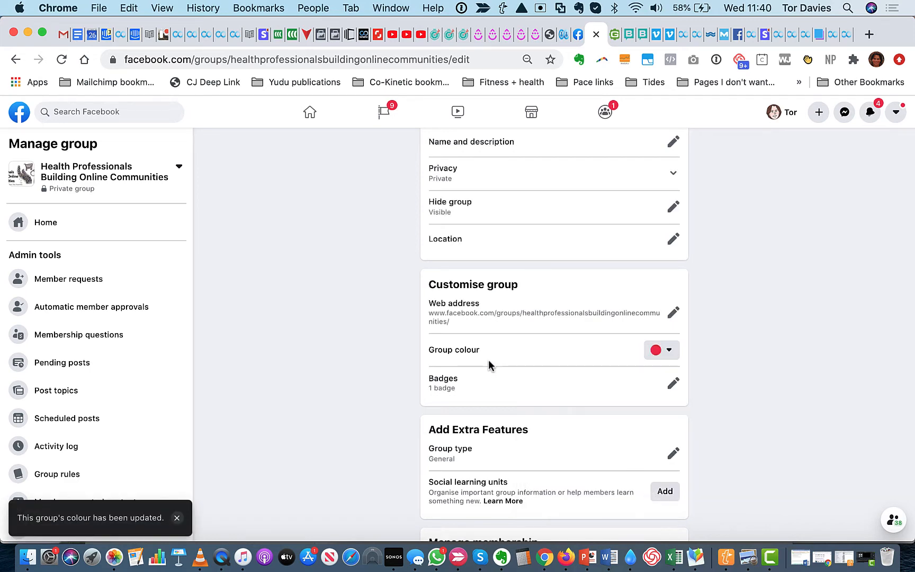
# Review which badges are available for group members, leaving the badge selection as it is
pyautogui.scroll(-3, 488, 364)
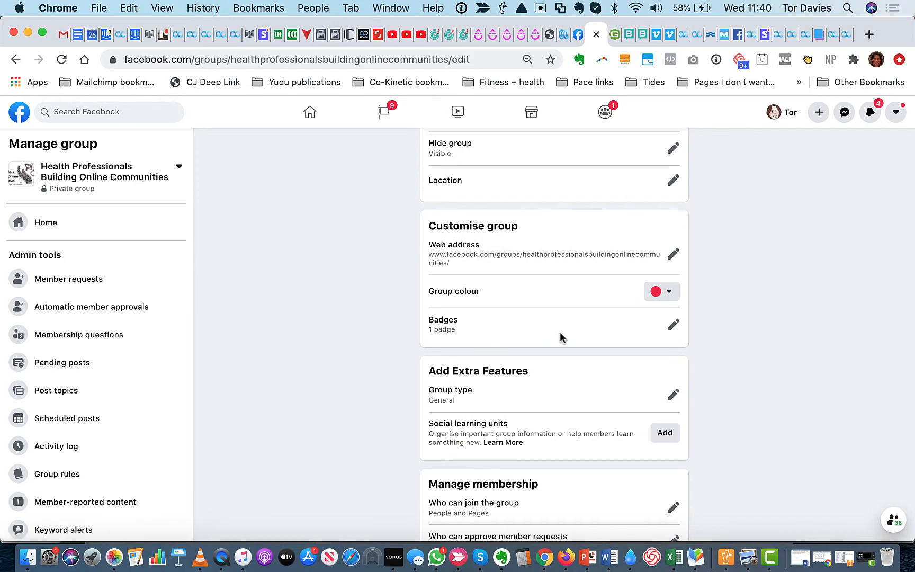
pyautogui.click(672, 325)
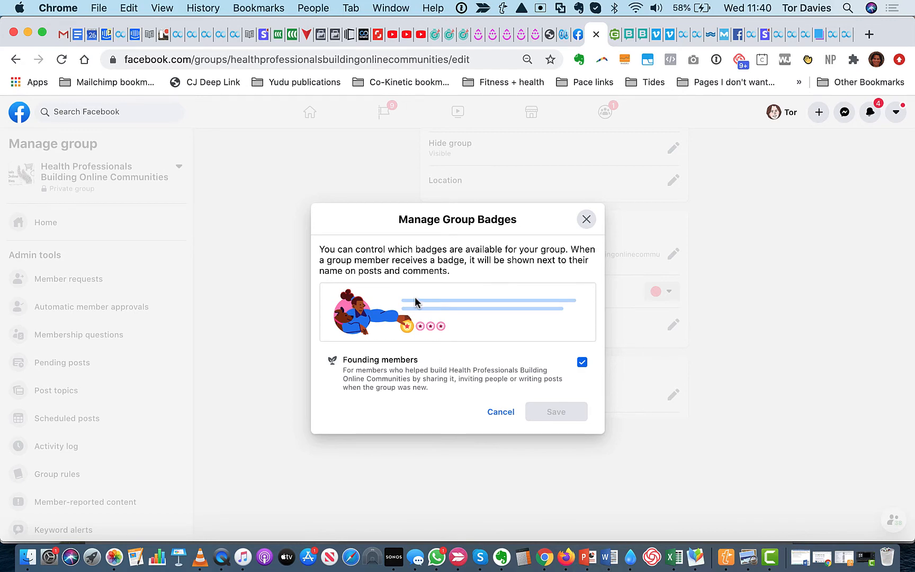
pyautogui.click(504, 412)
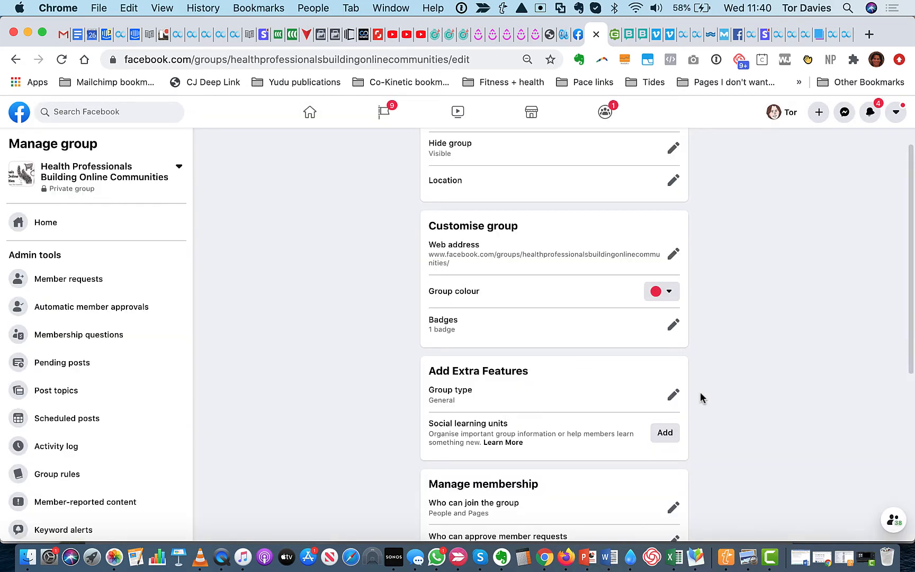
# Try the Only people option for who can join the group, switch back to People and Pages, and cancel the edit
pyautogui.scroll(-4, 700, 396)
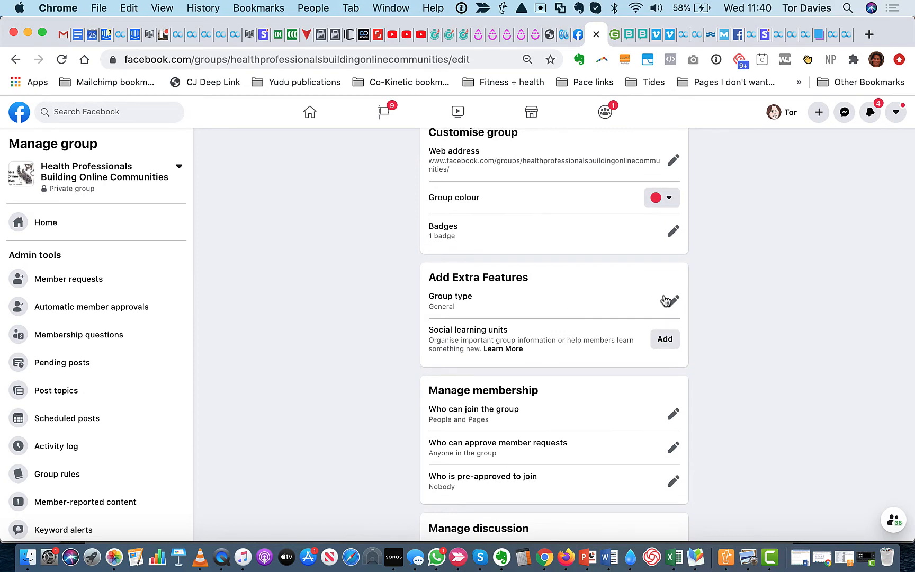
pyautogui.scroll(-3, 452, 323)
pyautogui.scroll(-2, 452, 323)
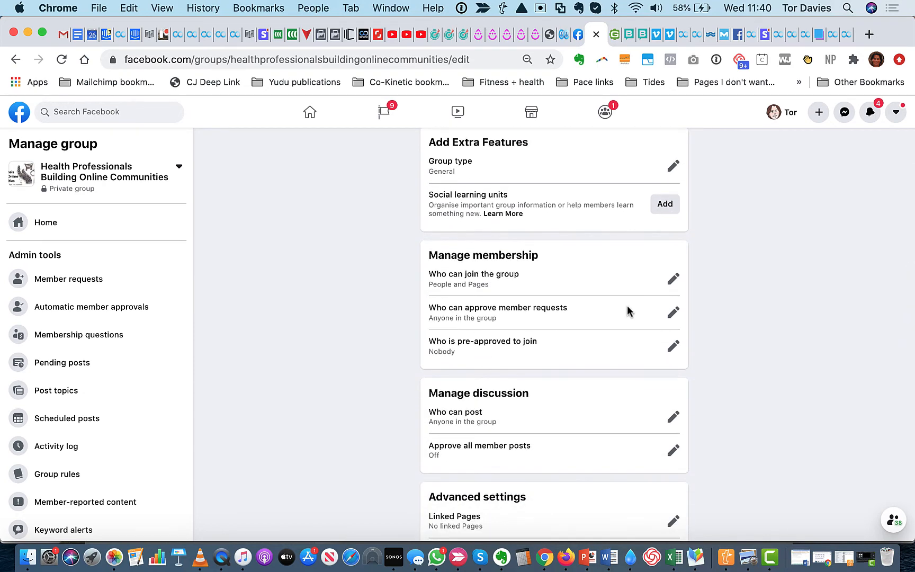
pyautogui.click(674, 278)
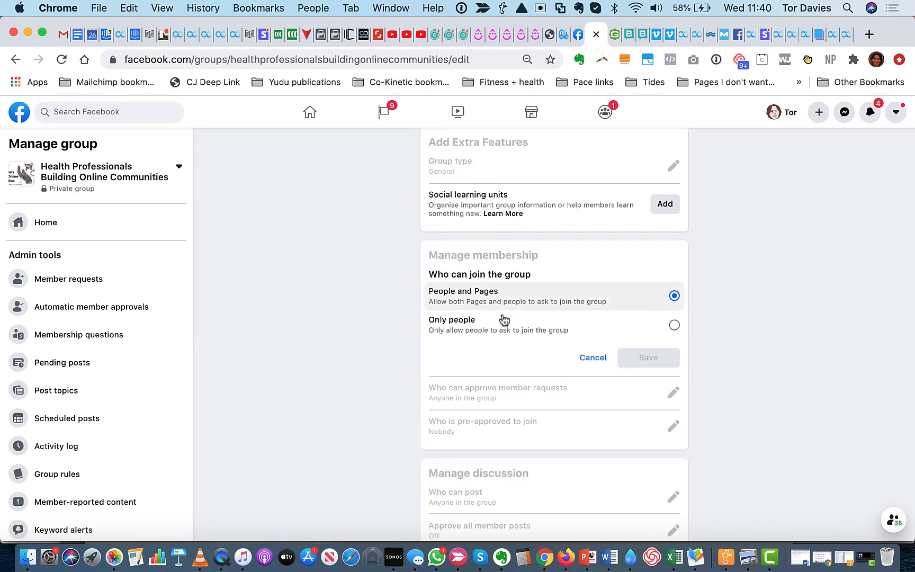
pyautogui.click(674, 326)
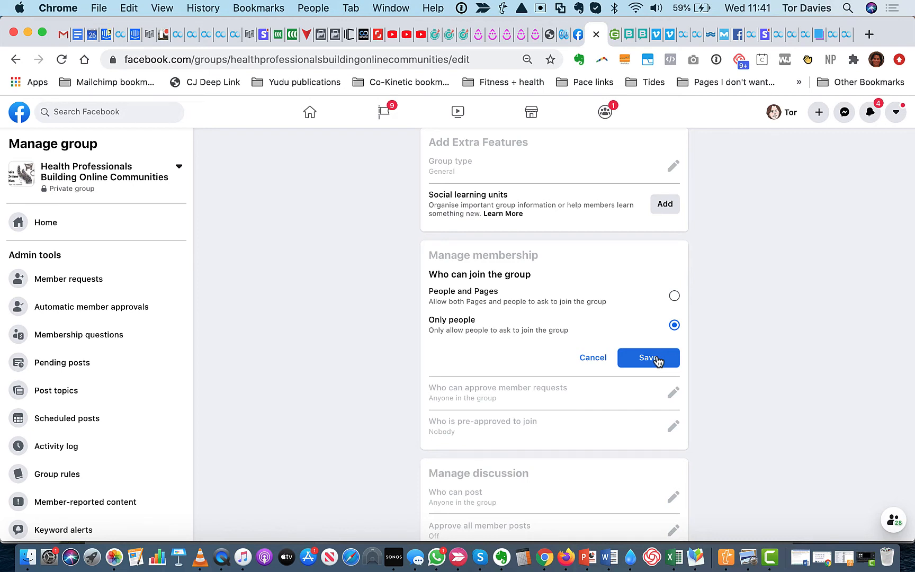
pyautogui.click(673, 296)
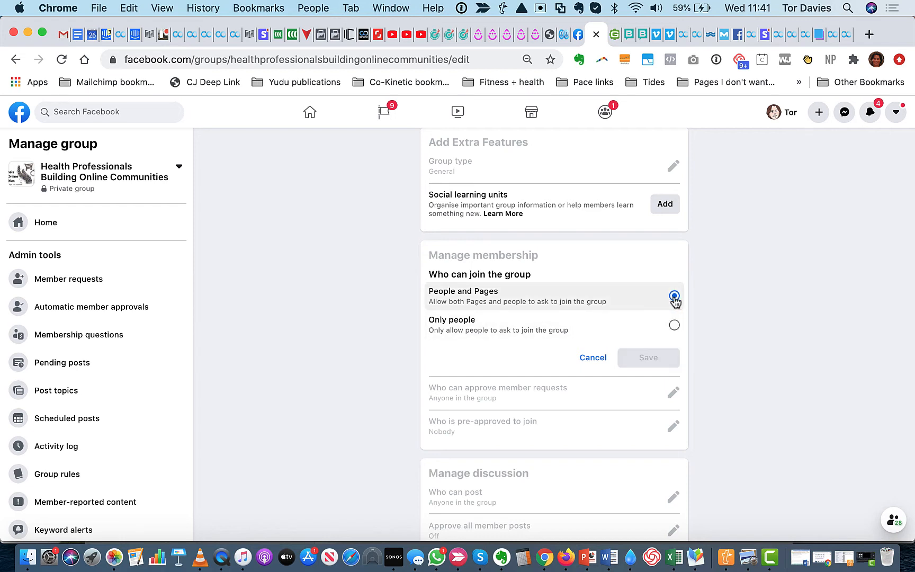
pyautogui.click(592, 358)
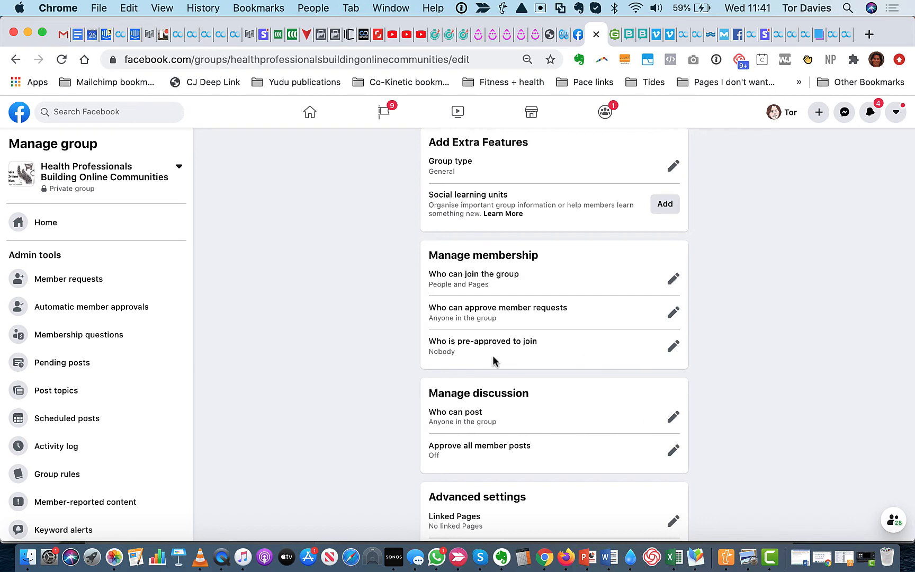
pyautogui.scroll(-3, 522, 351)
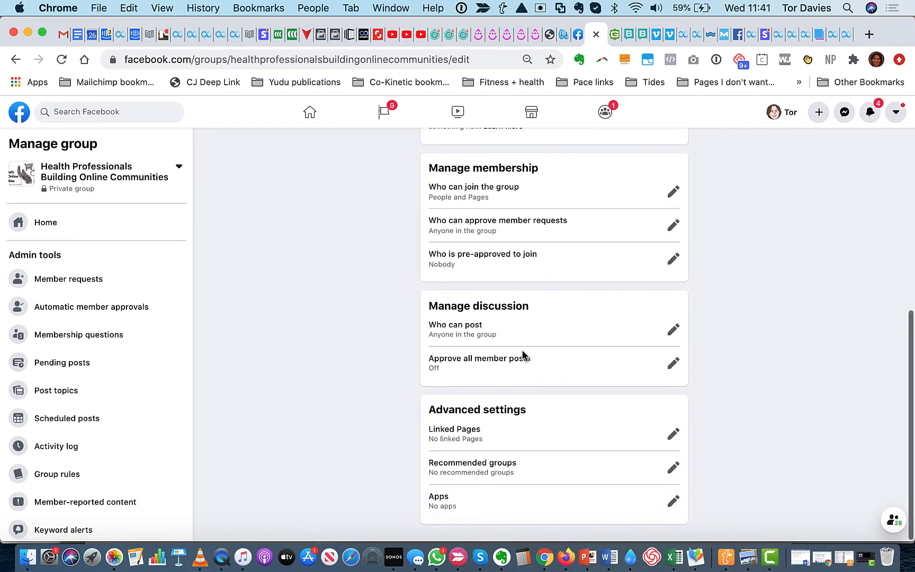
# Review the options for approving all member posts and close the setting without changing it
pyautogui.scroll(-1, 518, 327)
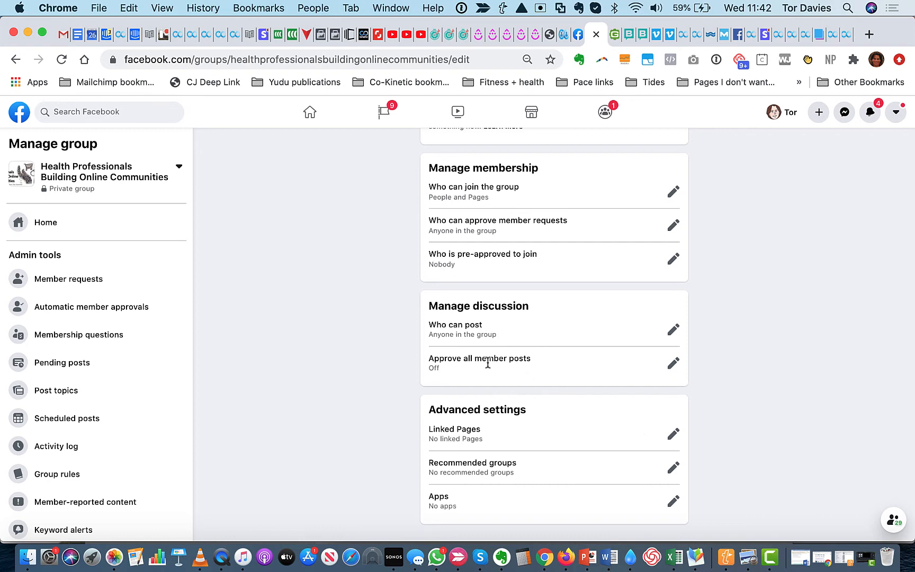
pyautogui.click(672, 363)
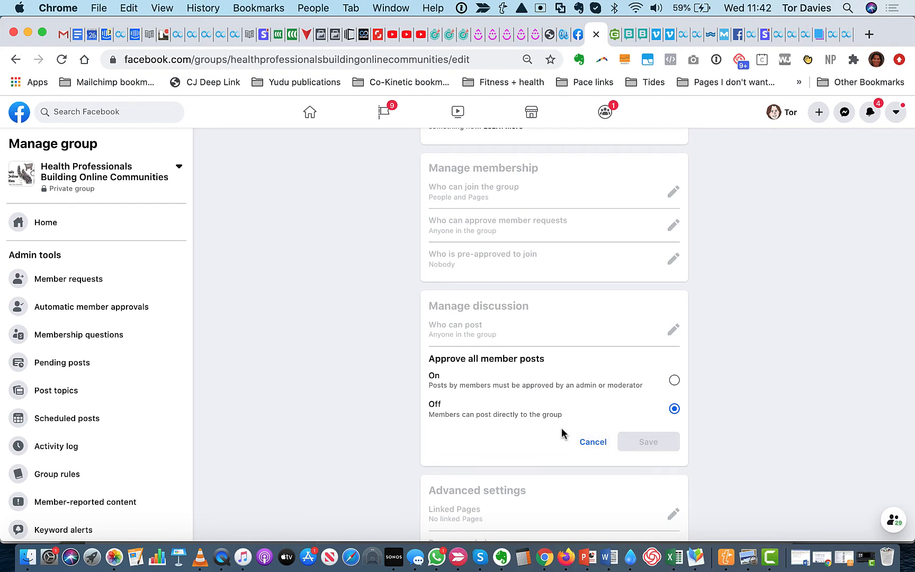
pyautogui.click(589, 444)
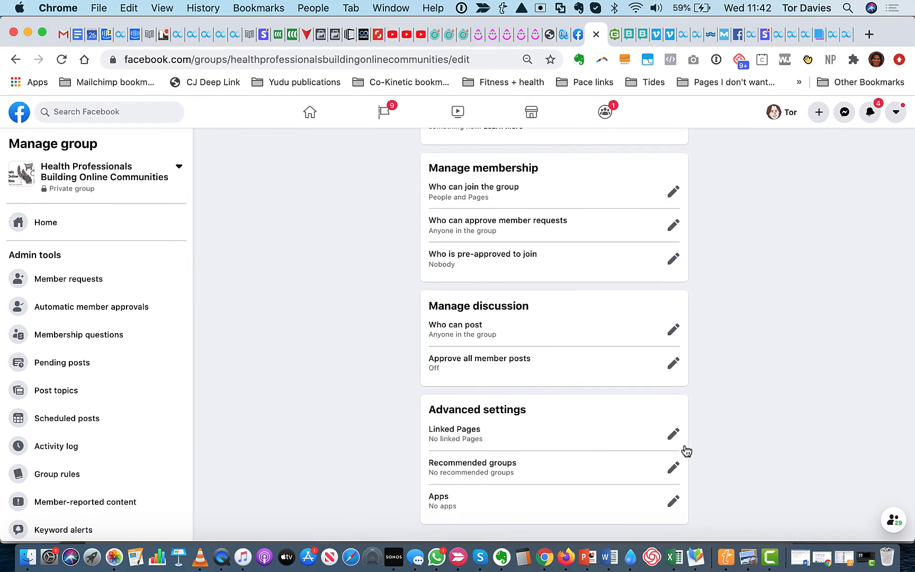
# Link the Co-Kinetic Page to the group through the Linked Pages setting and confirm the link
pyautogui.click(672, 434)
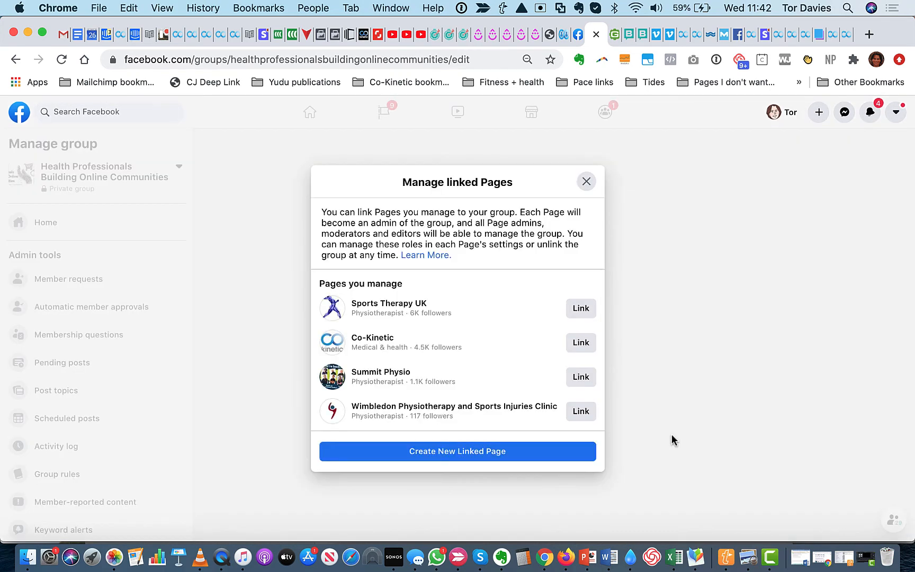
pyautogui.click(579, 345)
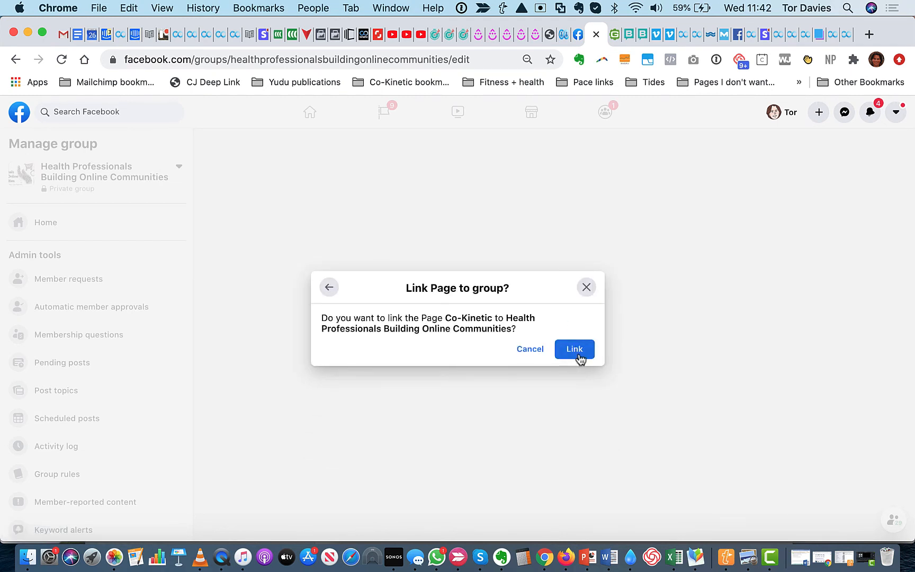
pyautogui.click(578, 352)
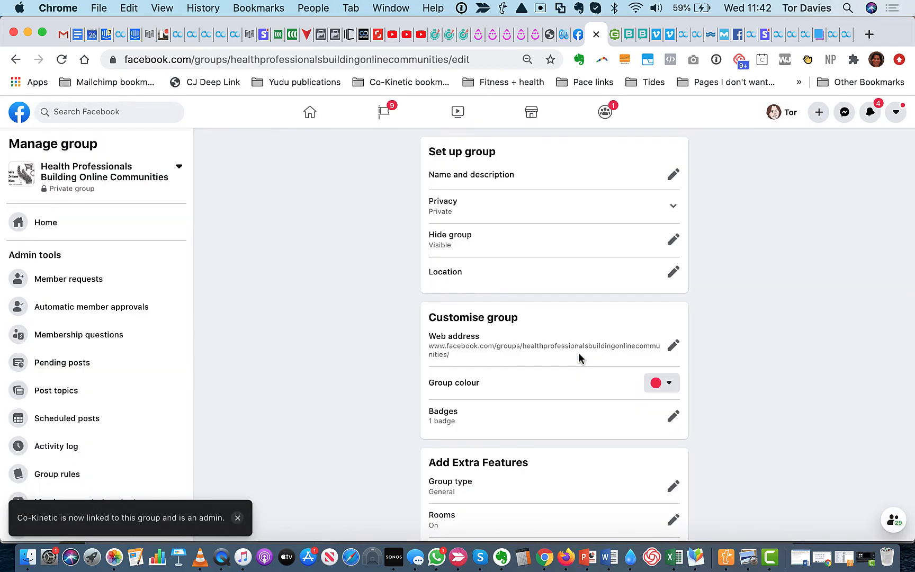
# Add Business Success for Physical Therapists as a recommended group in the advanced settings
pyautogui.scroll(-5, 579, 355)
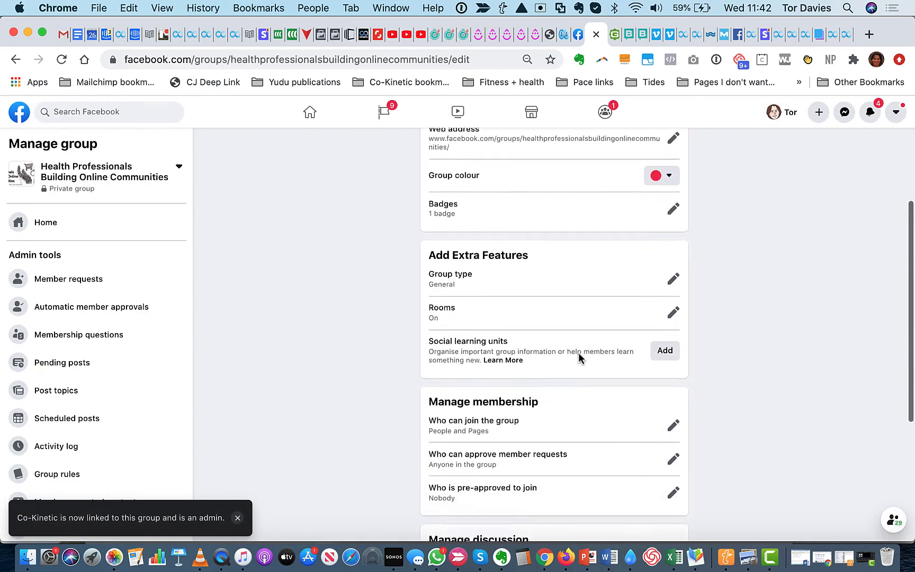
pyautogui.scroll(-2, 230, 376)
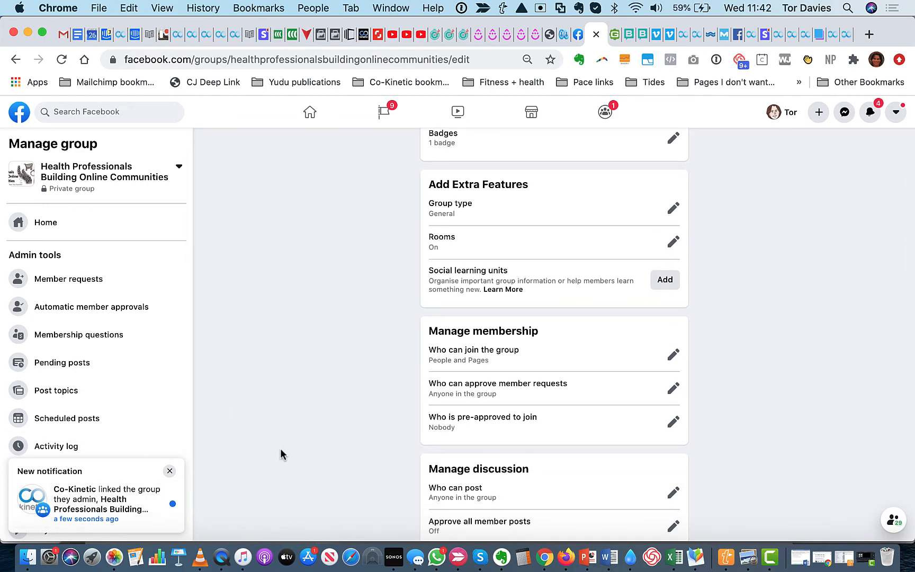
pyautogui.scroll(-3, 332, 433)
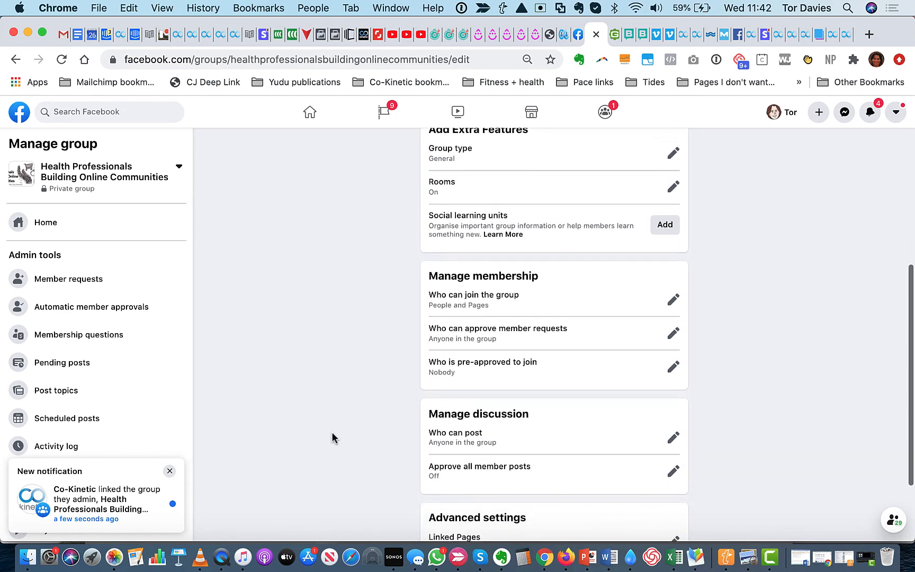
pyautogui.scroll(-2, 331, 433)
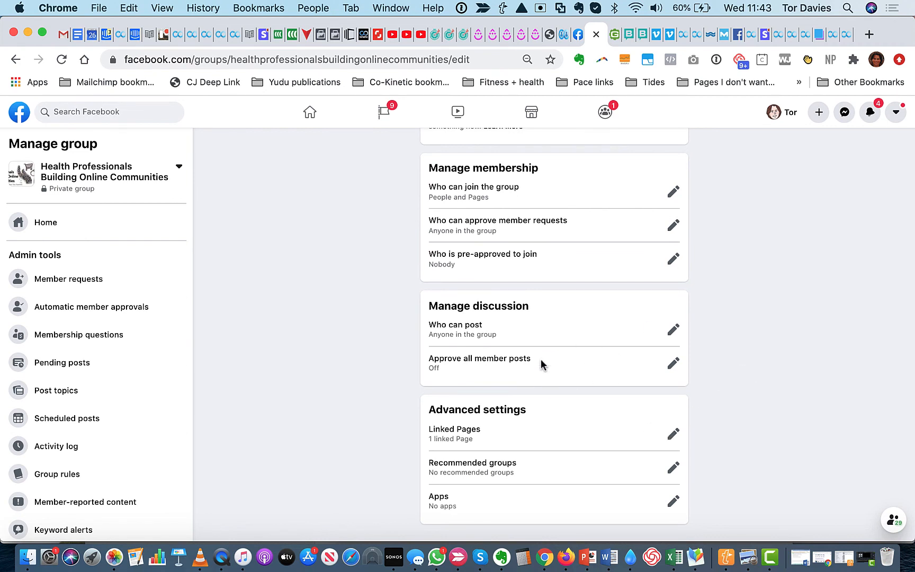
pyautogui.click(673, 468)
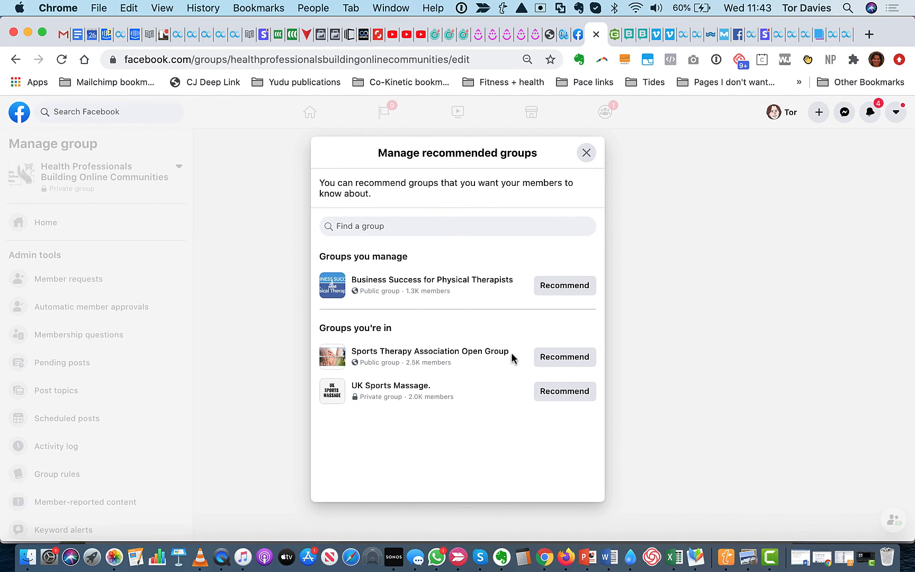
pyautogui.click(569, 285)
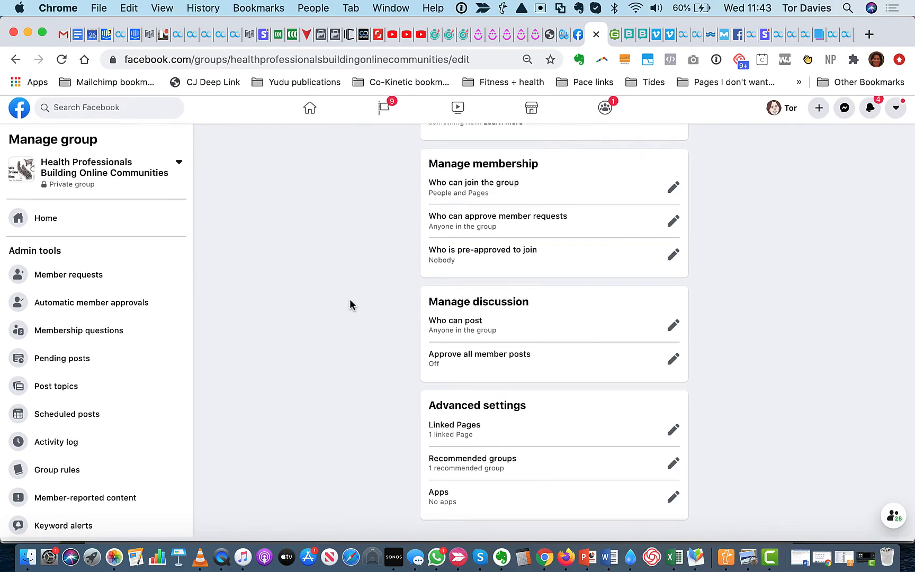
pyautogui.scroll(10, 350, 305)
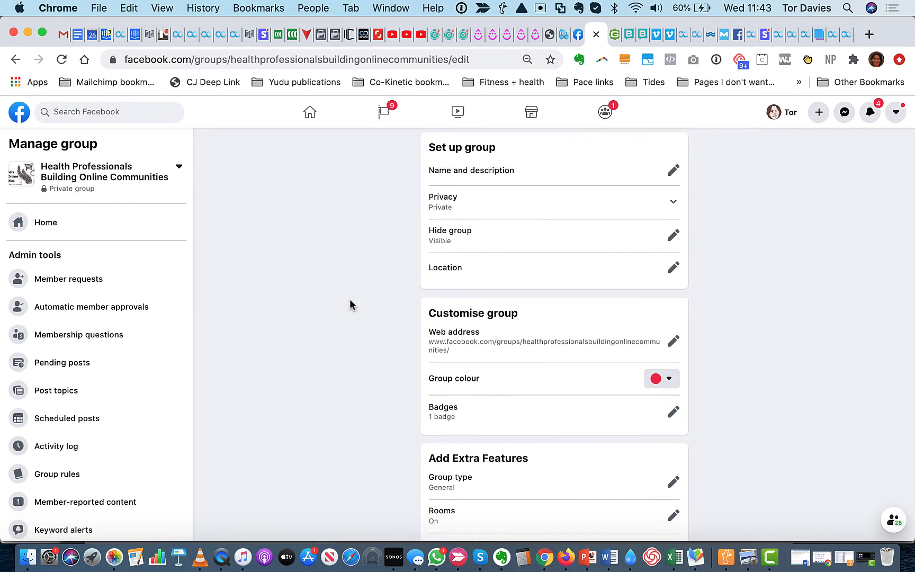
pyautogui.scroll(-10, 349, 304)
pyautogui.scroll(-3, 36, 243)
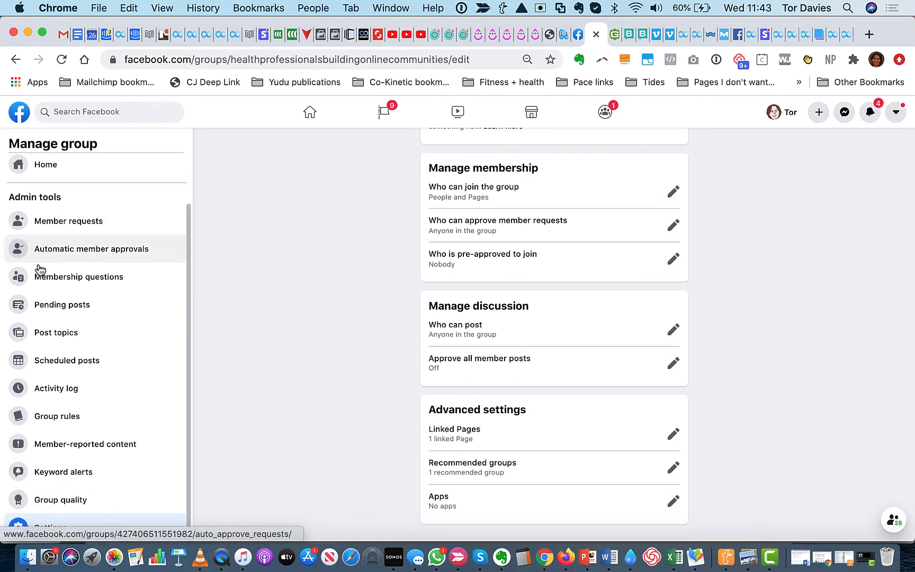
pyautogui.scroll(10, 345, 426)
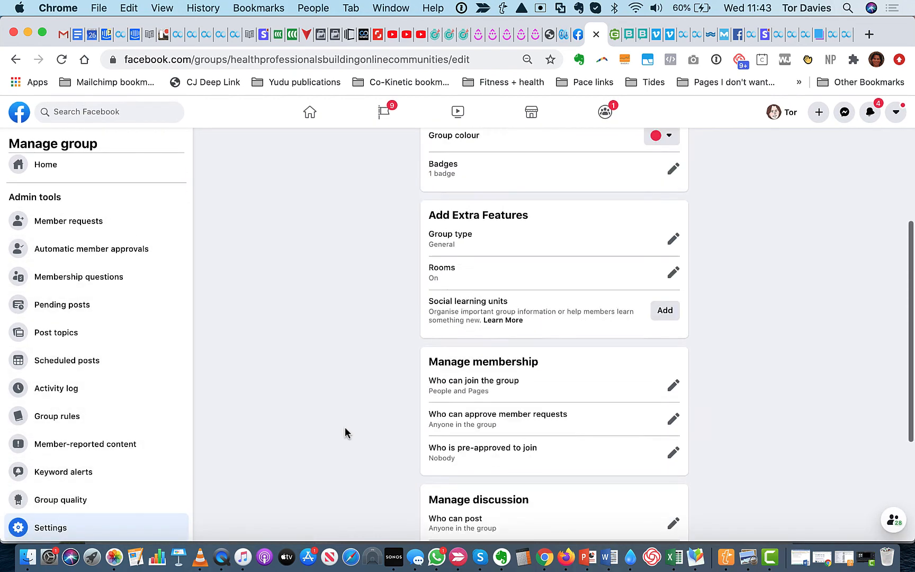